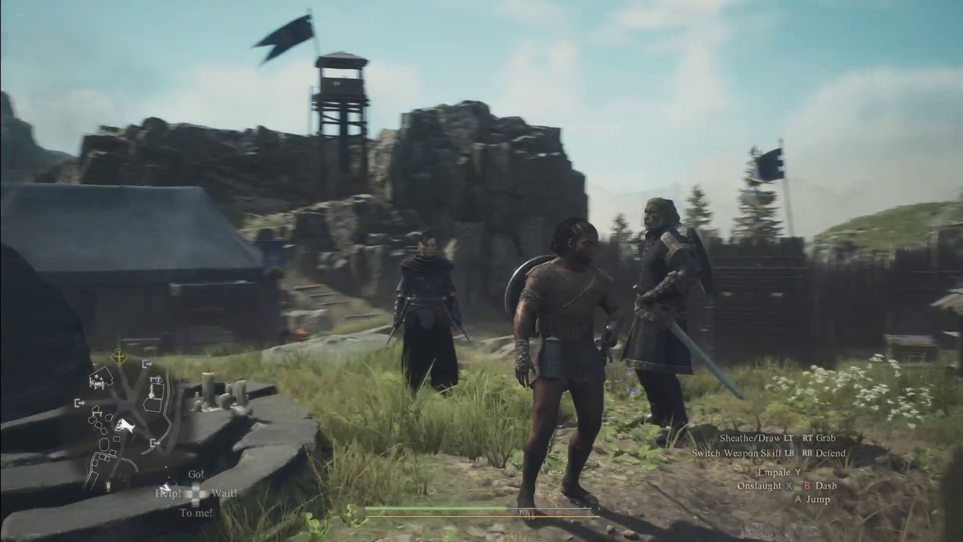
- From the Pause Menu, use System > Save and choose 'Save and Return to Title Screen'
{"action": "key", "text": "Escape"}
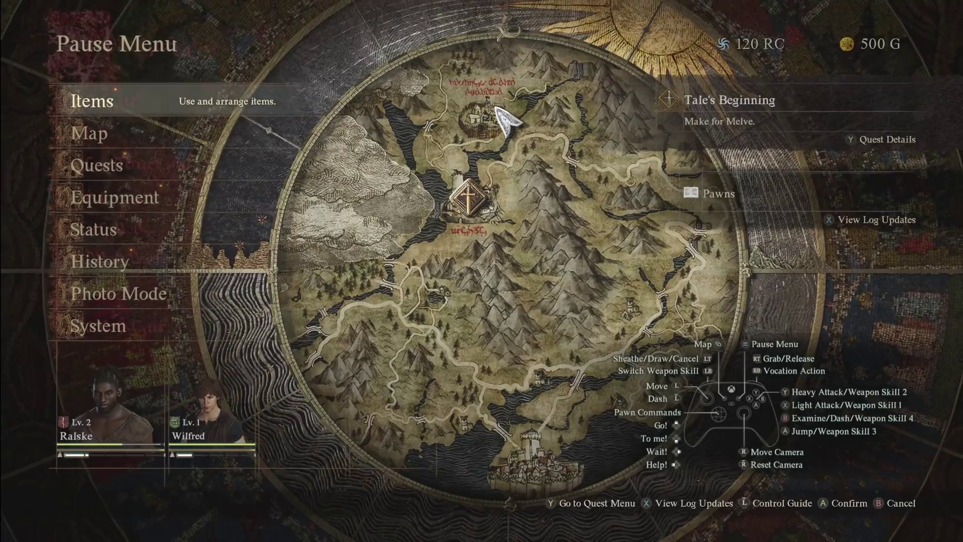
{"action": "key", "text": "Down"}
{"action": "key", "text": "Down"}
{"action": "key", "text": "Down"}
{"action": "key", "text": "Down"}
{"action": "key", "text": "Down"}
{"action": "key", "text": "Down"}
{"action": "key", "text": "Down"}
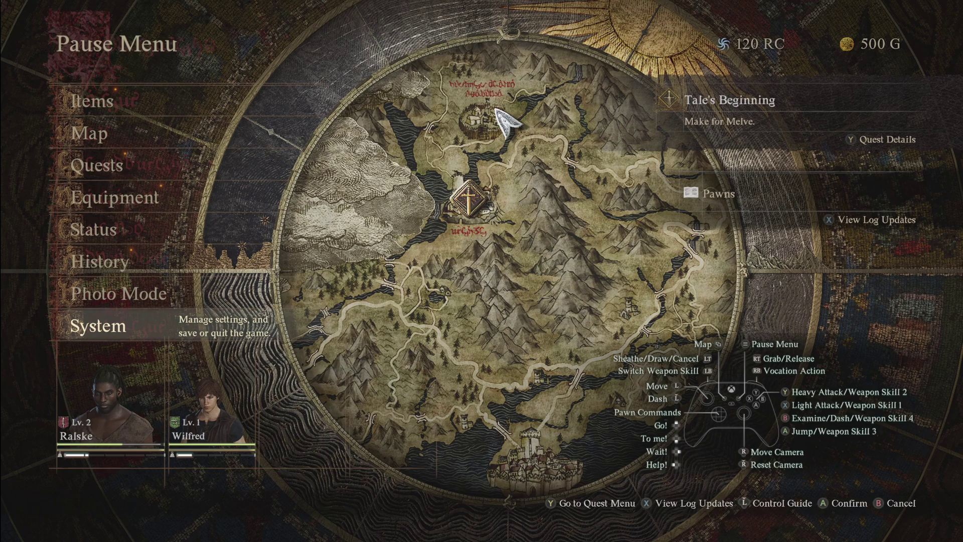
{"action": "key", "text": "Return"}
{"action": "key", "text": "Down"}
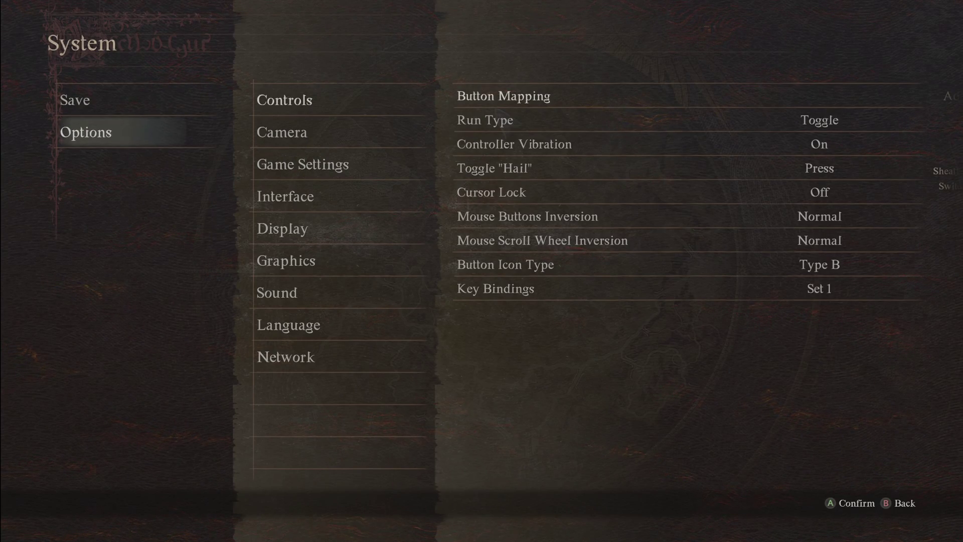
{"action": "key", "text": "Up"}
{"action": "key", "text": "Return"}
{"action": "key", "text": "Down"}
{"action": "key", "text": "Down"}
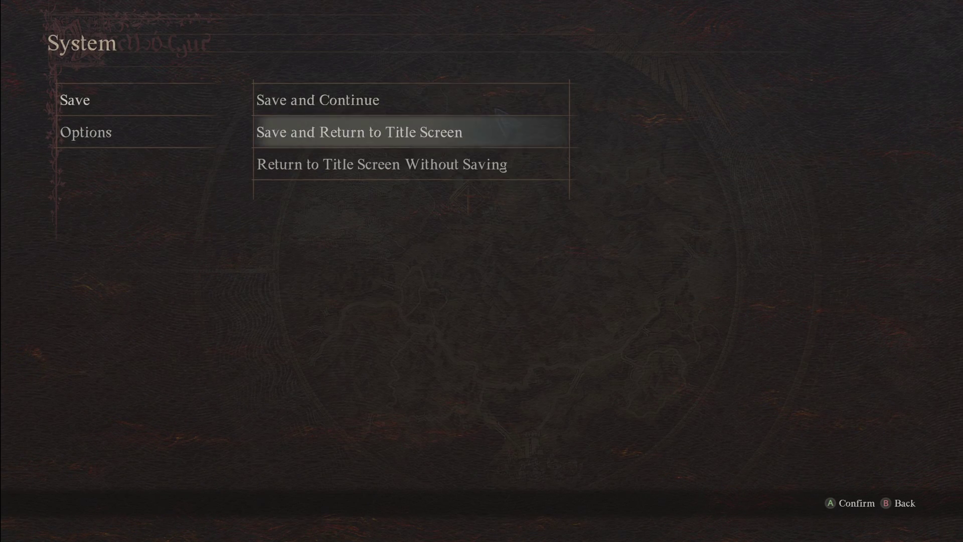
{"action": "key", "text": "Up"}
{"action": "key", "text": "Return"}
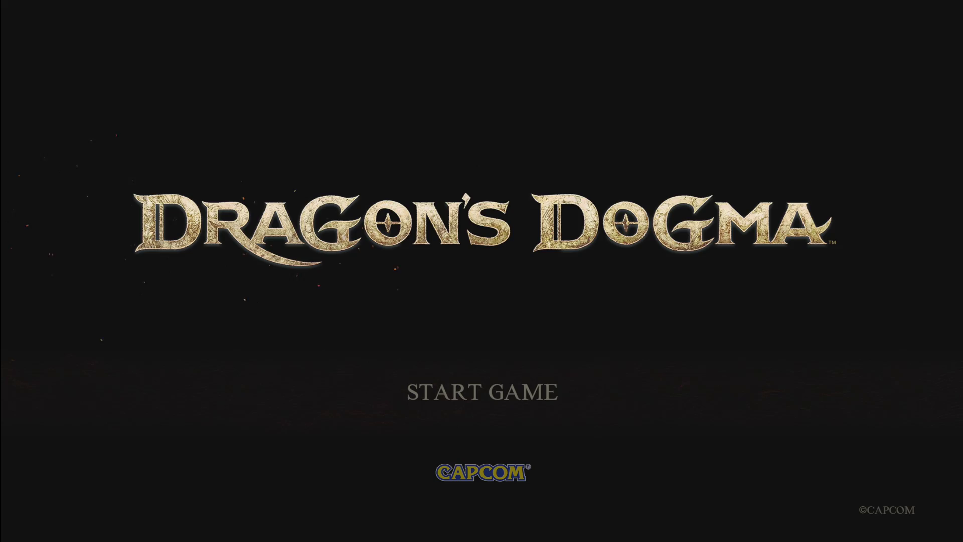
- Get past START GAME, select Quit in the main menu and confirm Yes to exit
{"action": "key", "text": "Return"}
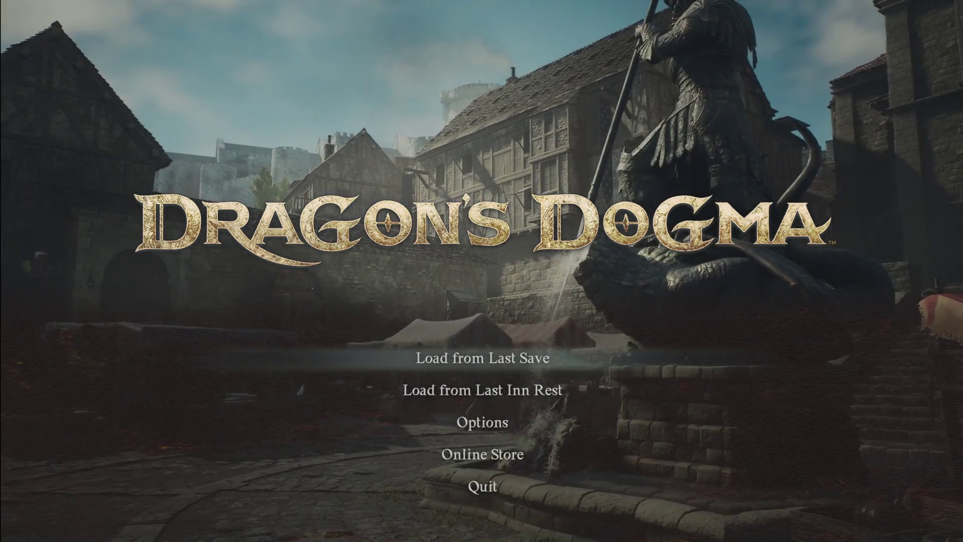
{"action": "key", "text": "Down"}
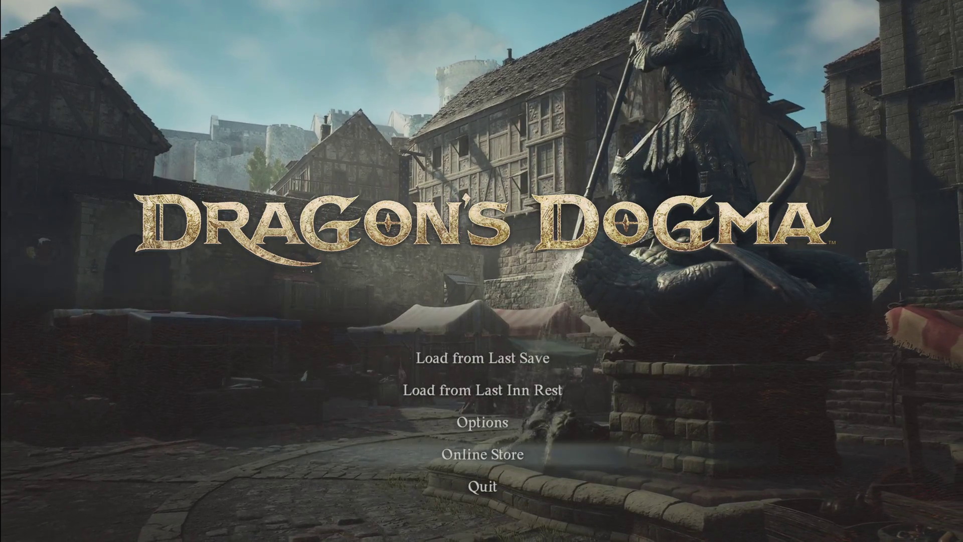
{"action": "key", "text": "Down"}
{"action": "key", "text": "Down"}
{"action": "key", "text": "Down"}
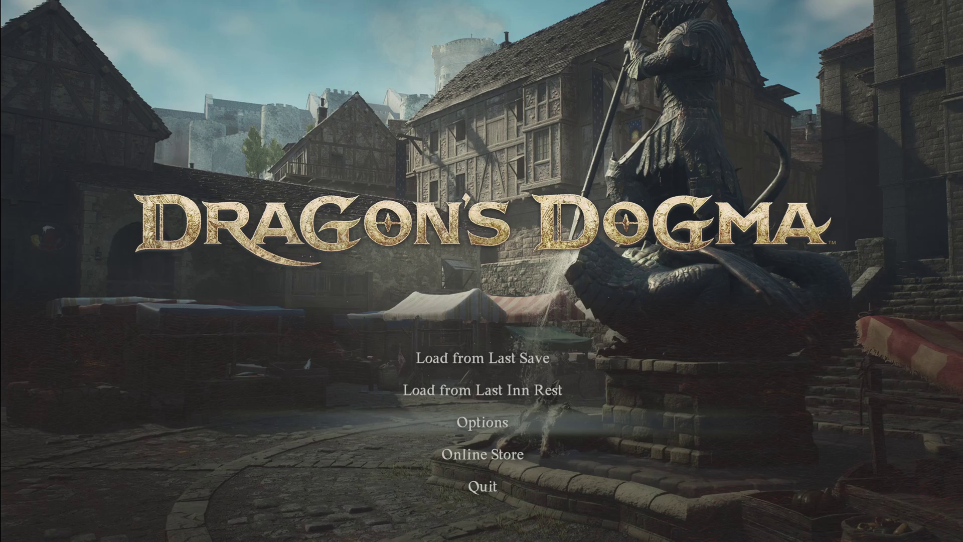
{"action": "key", "text": "Return"}
{"action": "key", "text": "Return"}
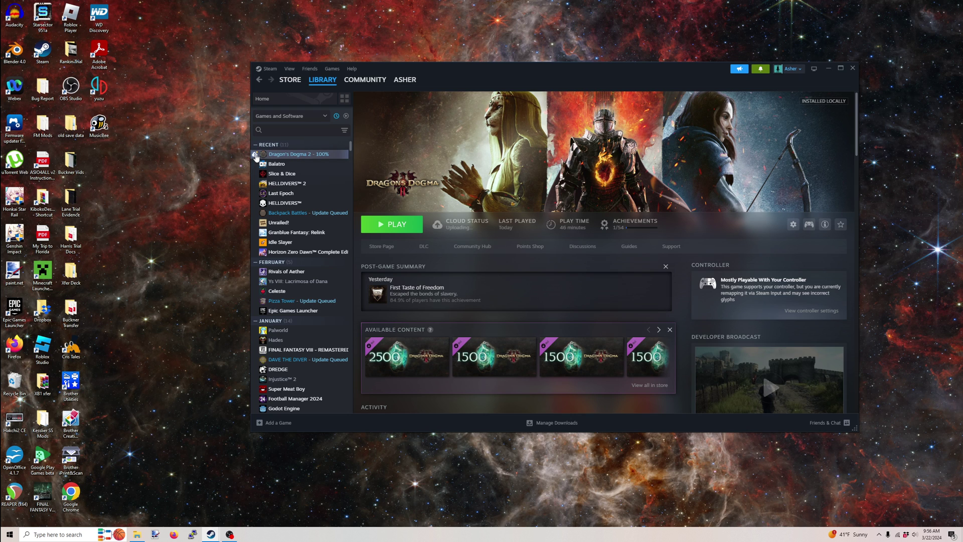
- Switch off 'Keep games saves in the Steam Cloud' in Dragon's Dogma 2's General properties
{"action": "right_click", "coordinate": [320, 158]}
{"action": "left_click", "coordinate": [346, 228]}
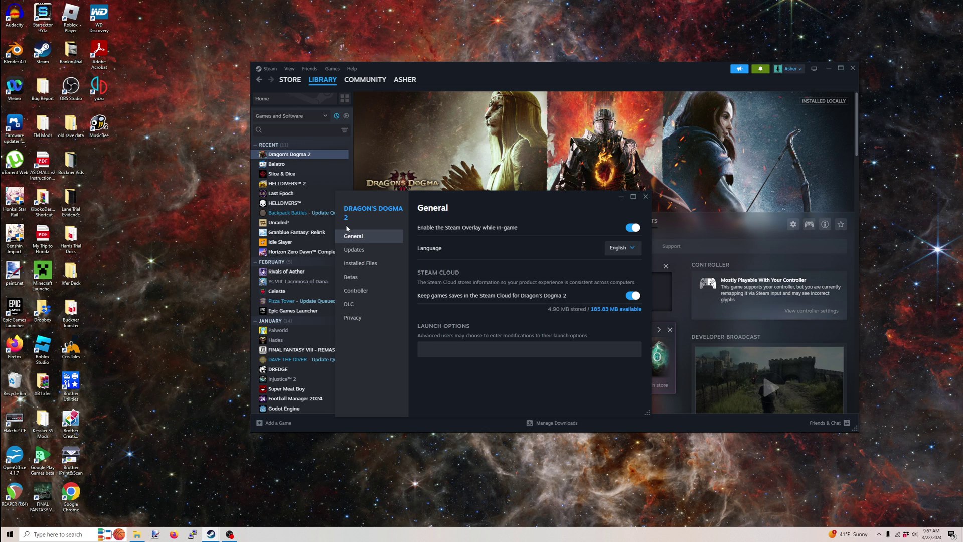
{"action": "left_click", "coordinate": [636, 297]}
{"action": "left_click", "coordinate": [644, 196]}
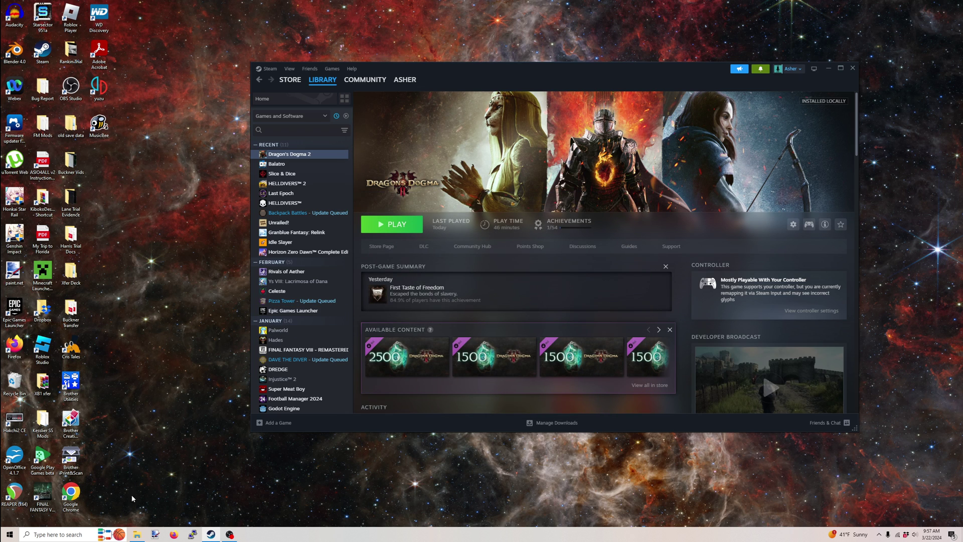
- Restore the Explorer window, go up to 2054970 and open the remote folder
{"action": "left_click", "coordinate": [136, 535]}
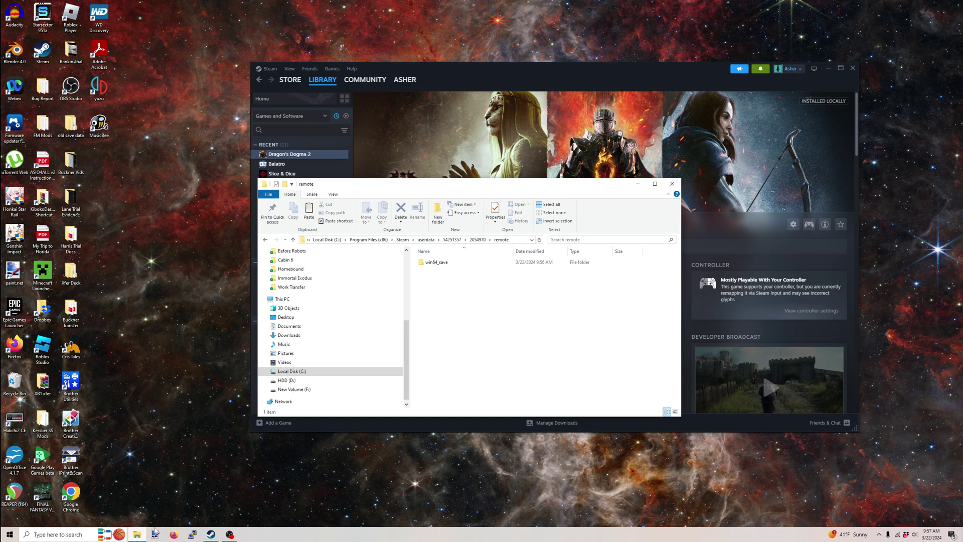
{"action": "left_click", "coordinate": [478, 240]}
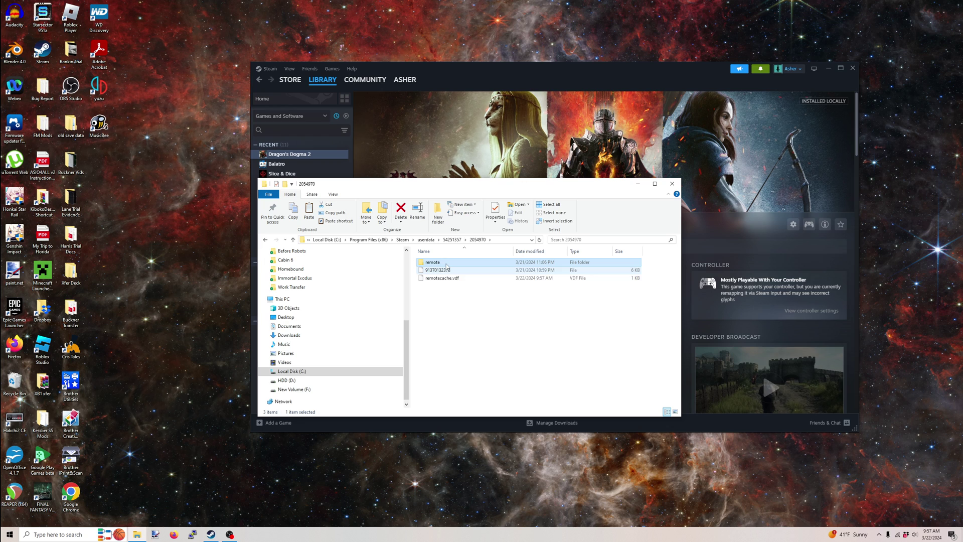
{"action": "double_click", "coordinate": [431, 263]}
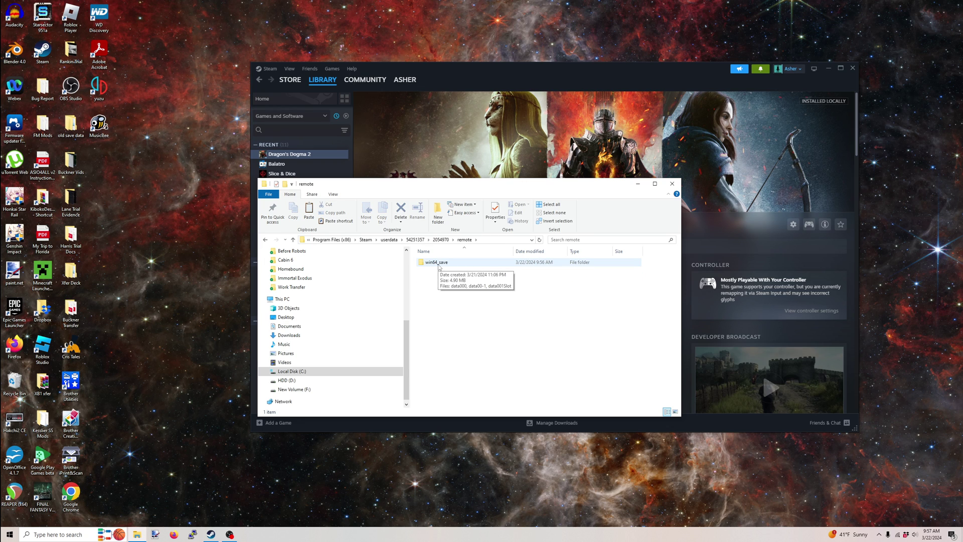
- Look inside win64_save at its save files, then return to remote with win64_save selected
{"action": "left_click", "coordinate": [439, 267]}
{"action": "left_click", "coordinate": [434, 279]}
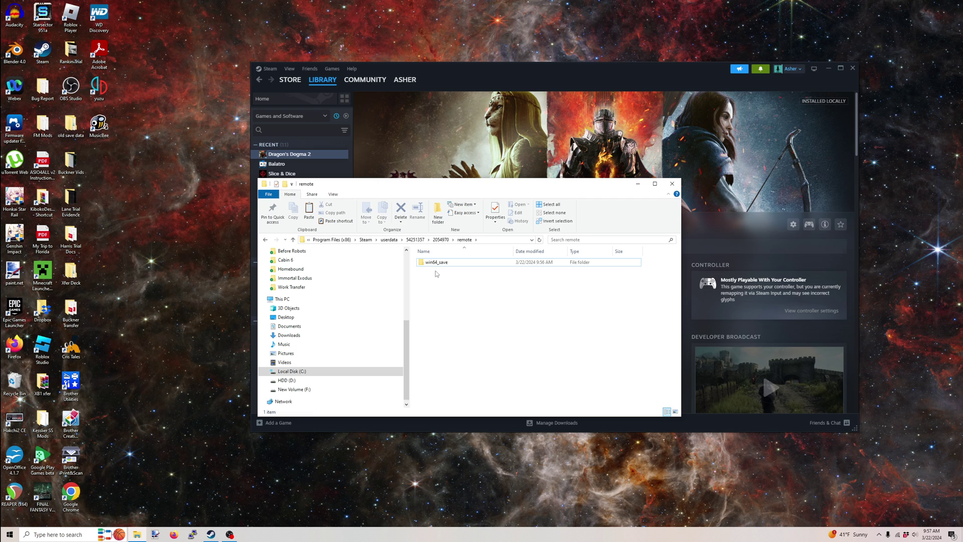
{"action": "left_click", "coordinate": [428, 263]}
{"action": "double_click", "coordinate": [427, 263]}
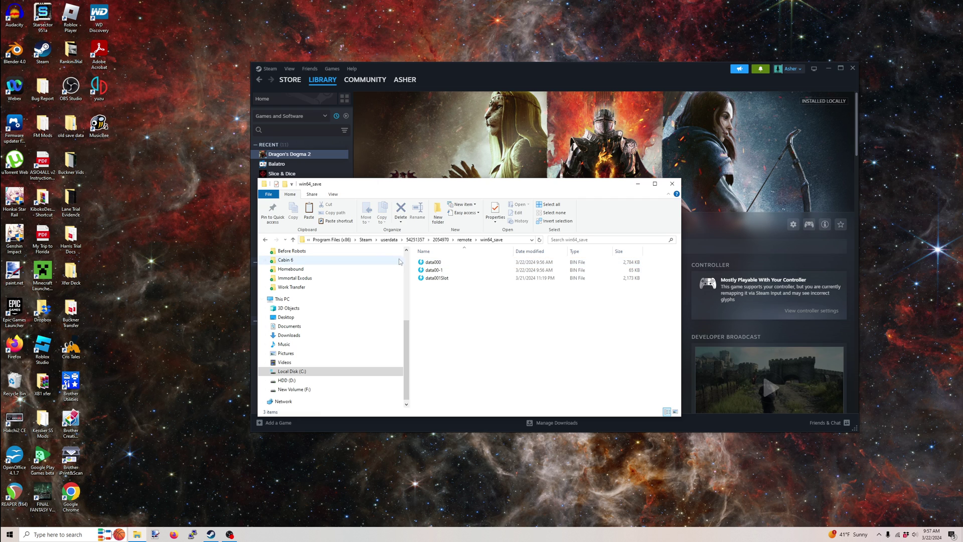
{"action": "left_click", "coordinate": [266, 240]}
{"action": "double_click", "coordinate": [427, 262]}
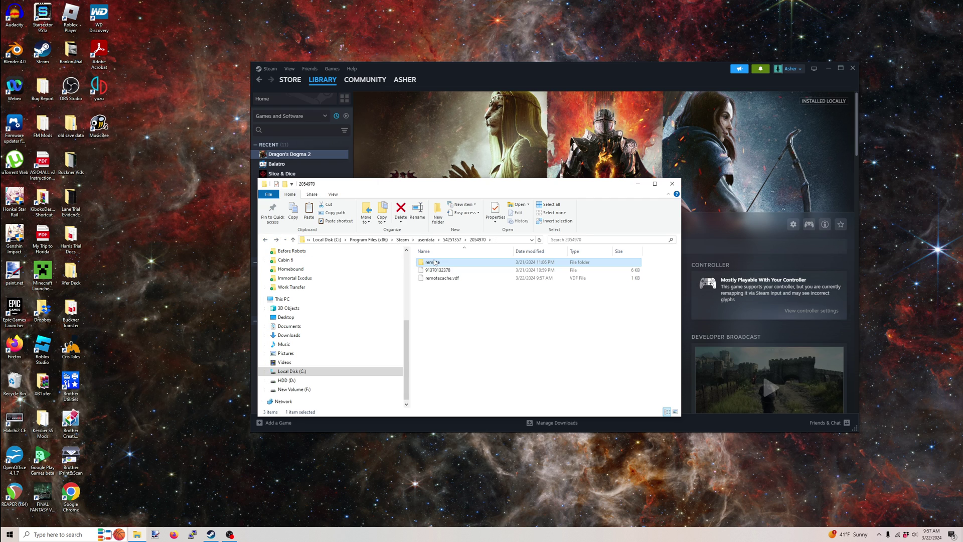
{"action": "key", "text": "alt+Up"}
{"action": "left_click", "coordinate": [425, 263]}
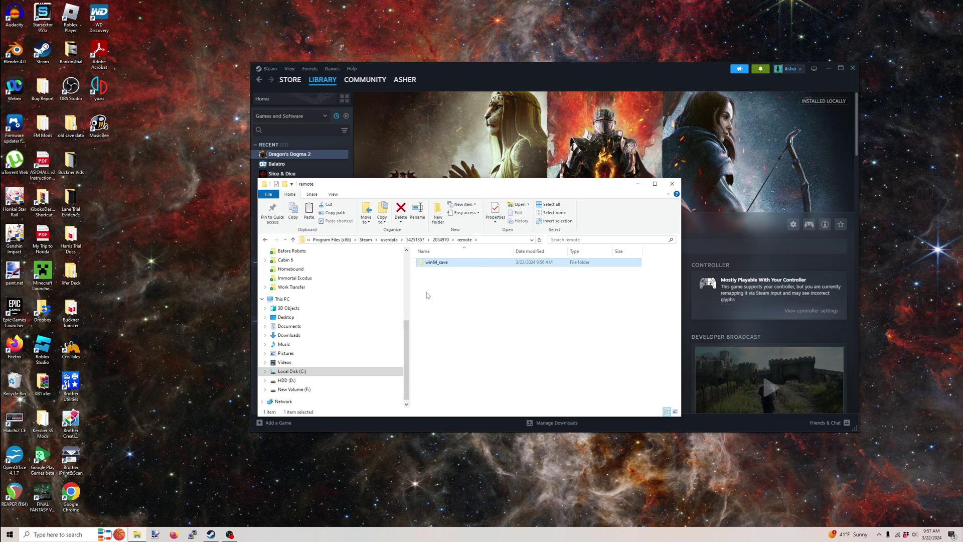
- Open the desktop 'old save data' folder and paste win64_save into it
{"action": "double_click", "coordinate": [71, 125]}
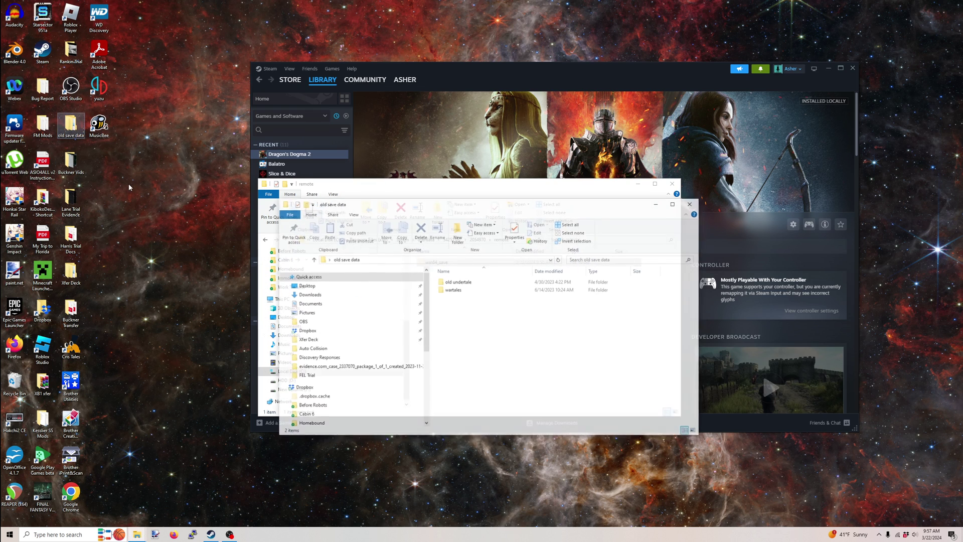
{"action": "key", "text": "ctrl+v"}
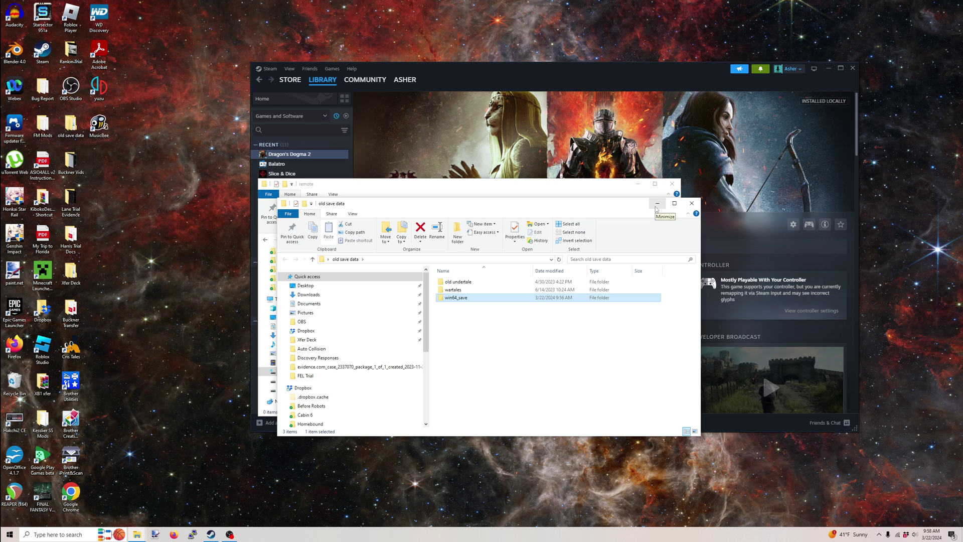
- Minimize 'old save data', go up to the 2054970 folder, and launch Dragon's Dogma 2 from Steam
{"action": "left_click", "coordinate": [656, 206]}
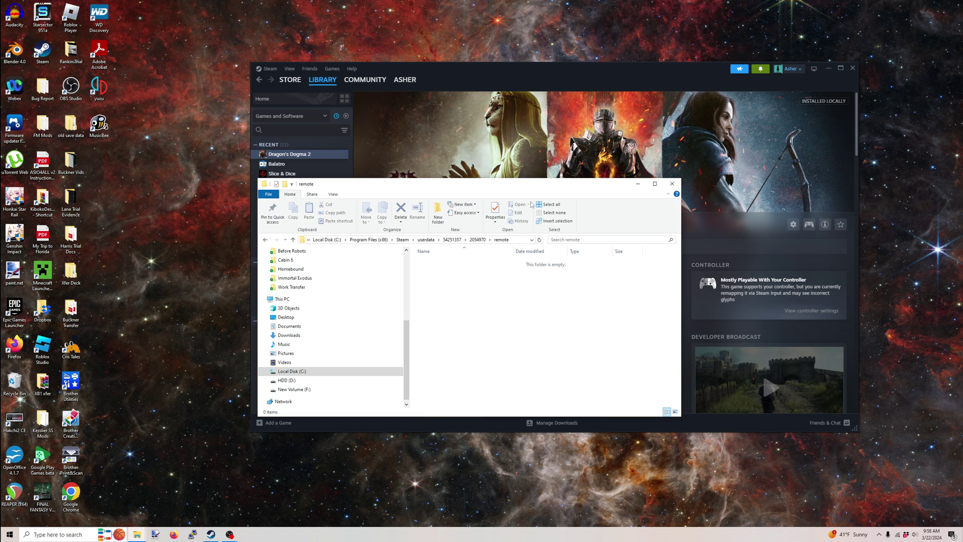
{"action": "left_click_drag", "start_coordinate": [540, 189], "coordinate": [429, 199]}
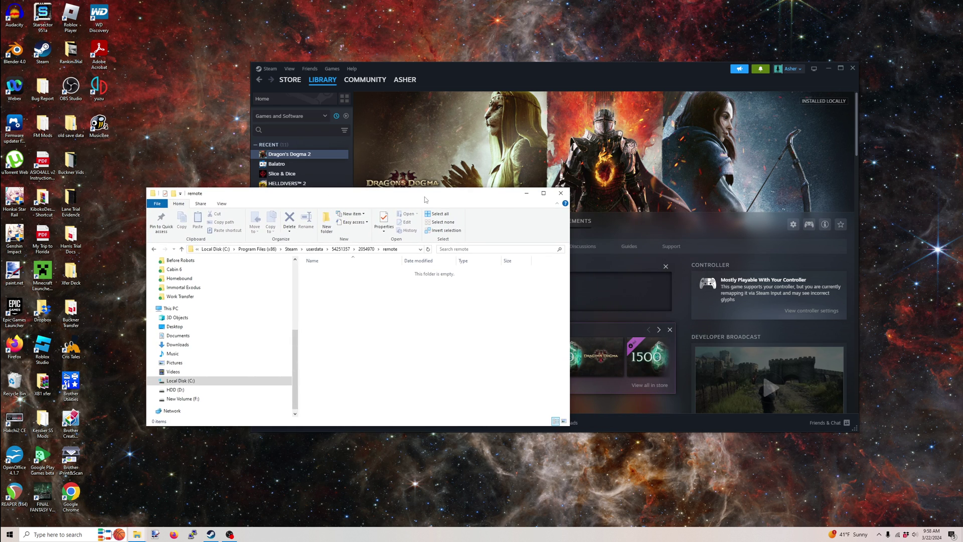
{"action": "left_click", "coordinate": [367, 250]}
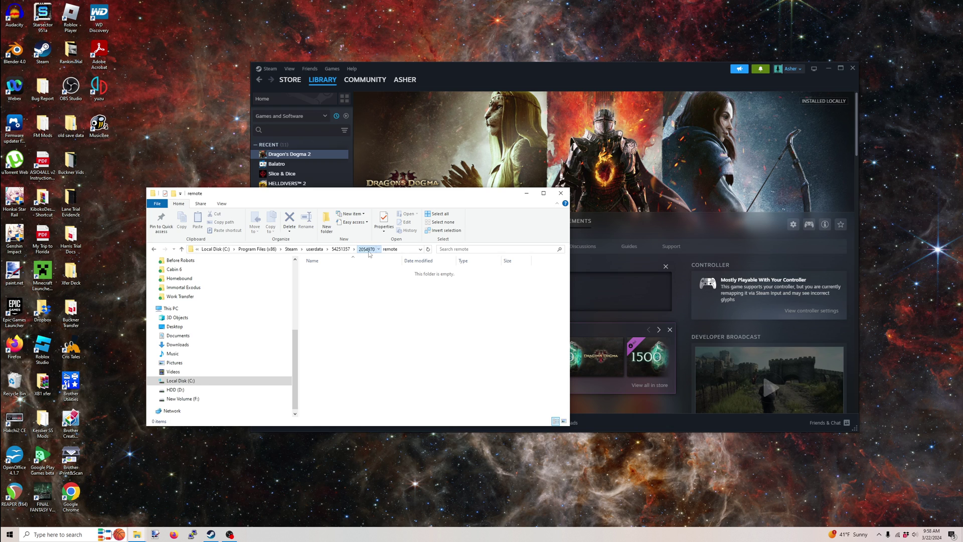
{"action": "left_click", "coordinate": [522, 79]}
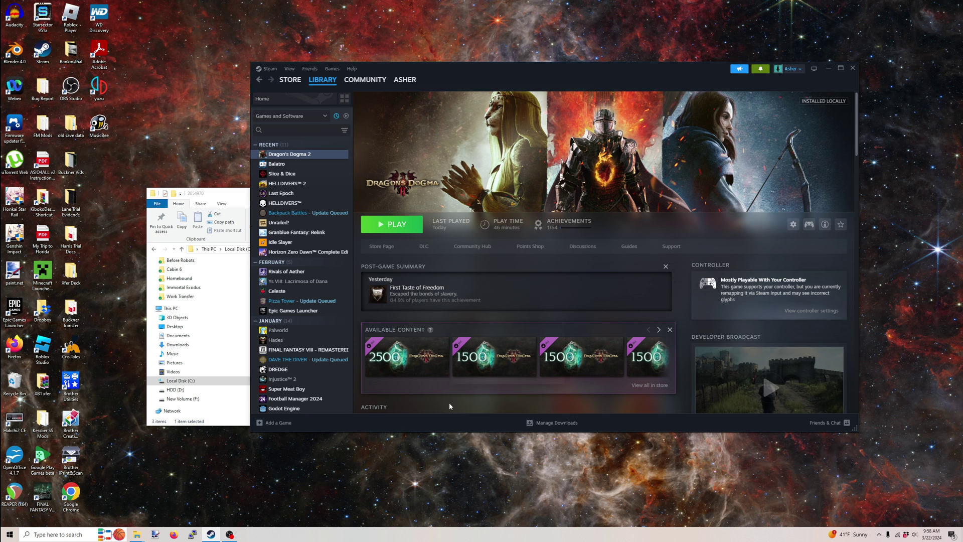
{"action": "left_click", "coordinate": [391, 224]}
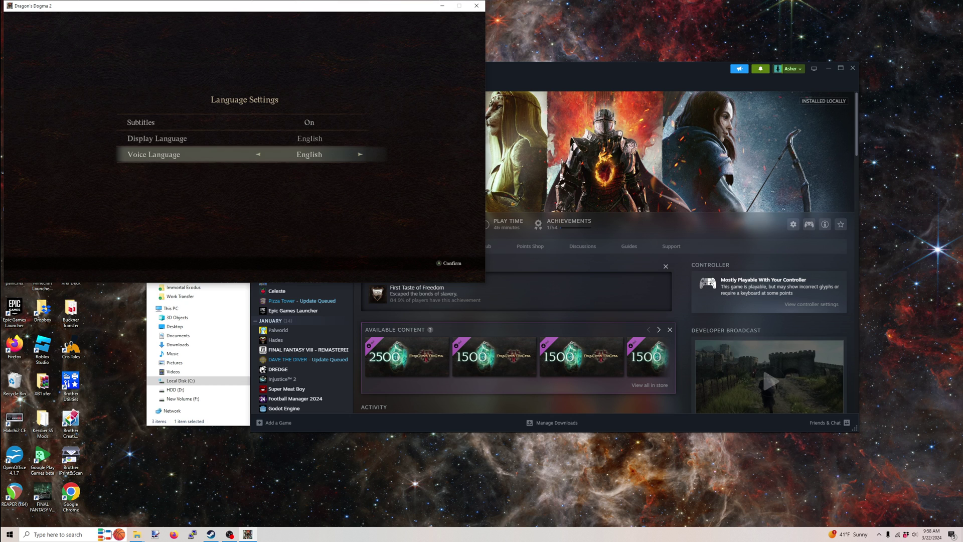
- Accept English language settings and default max/min brightness, and confirm an age of 99
{"action": "key", "text": "Up"}
{"action": "key", "text": "Down"}
{"action": "key", "text": "Return"}
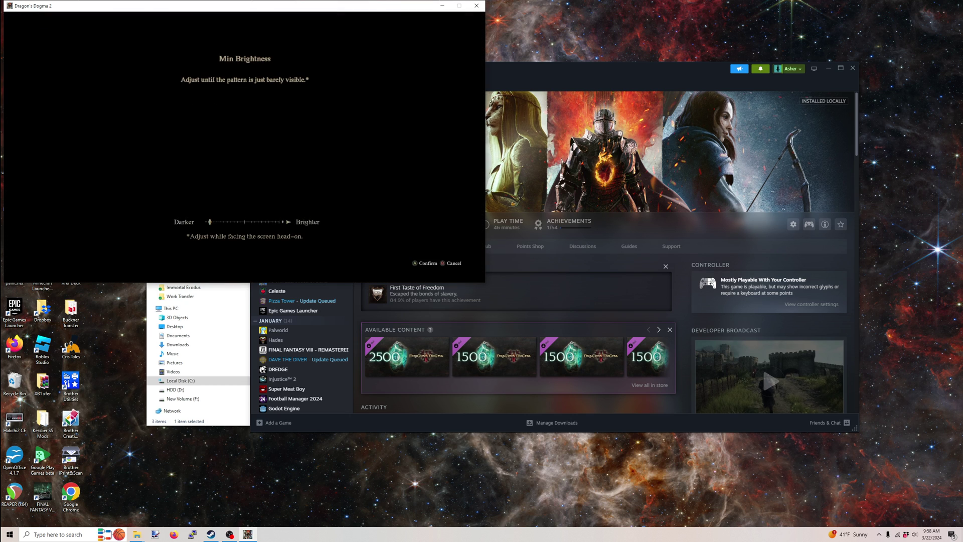
{"action": "key", "text": "Return"}
{"action": "key", "text": "Return"}
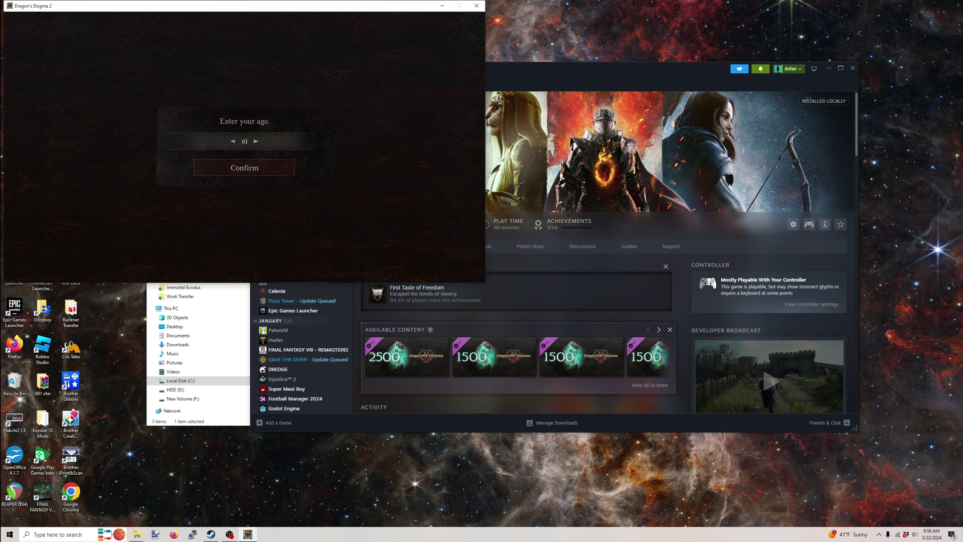
{"action": "key", "text": "Right"}
{"action": "key", "text": "Down"}
{"action": "key", "text": "Return"}
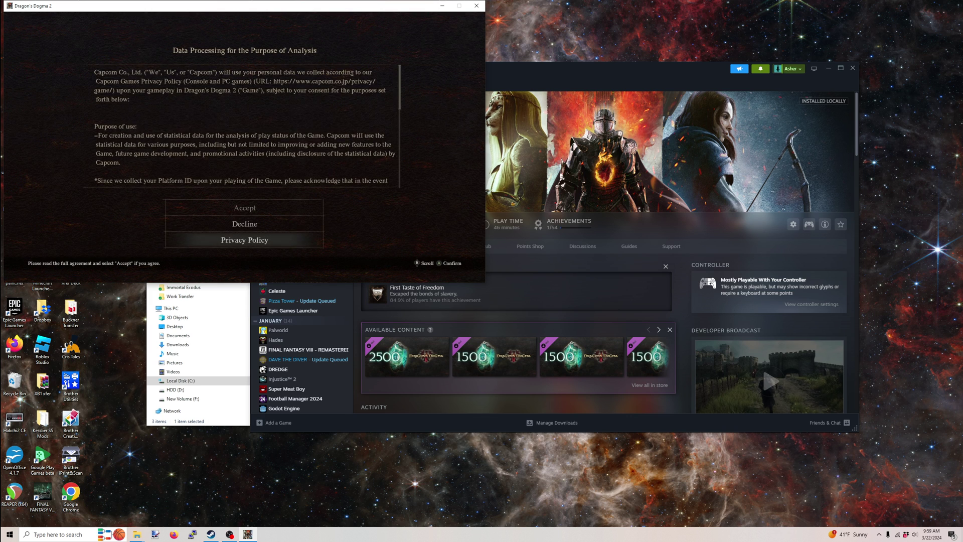
- Accept the data-processing consent, acknowledge the autosave notice and enable network features
{"action": "scroll", "coordinate": [241, 132], "scroll_direction": "down", "scroll_amount": 10}
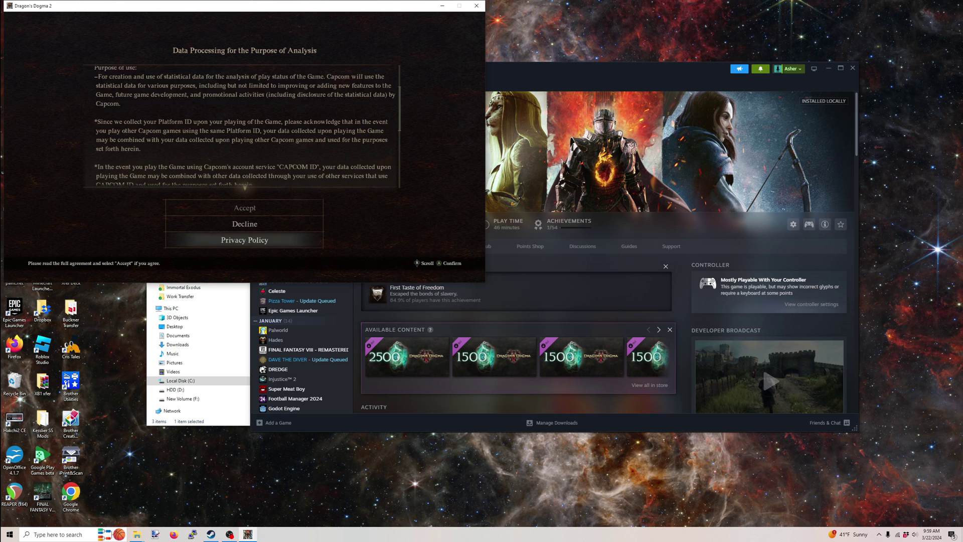
{"action": "scroll", "coordinate": [240, 132], "scroll_direction": "down", "scroll_amount": 8}
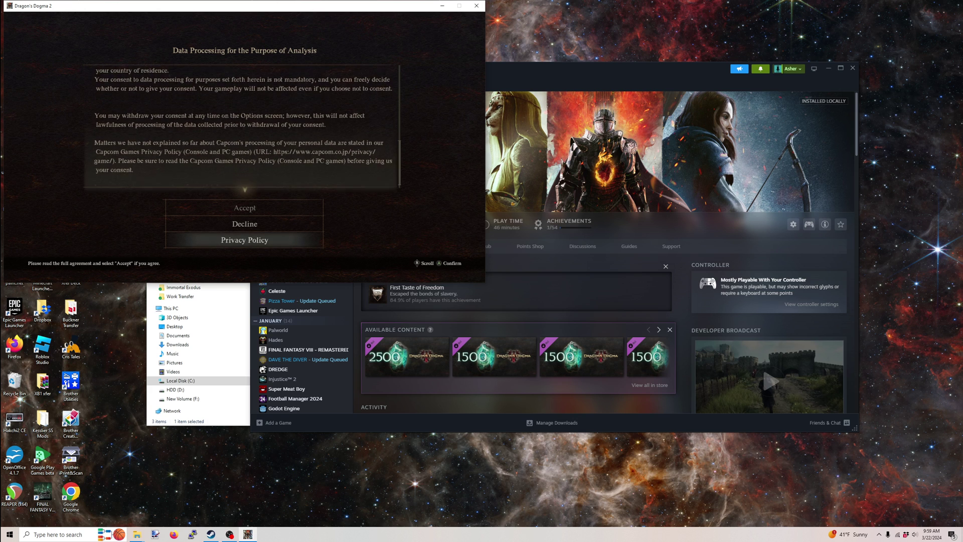
{"action": "key", "text": "Up"}
{"action": "key", "text": "Up"}
{"action": "key", "text": "Return"}
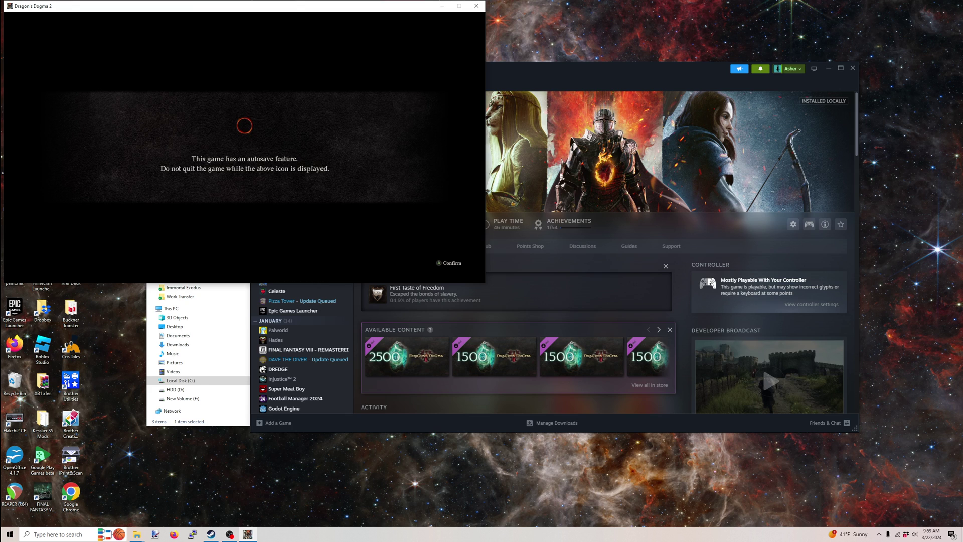
{"action": "key", "text": "Return"}
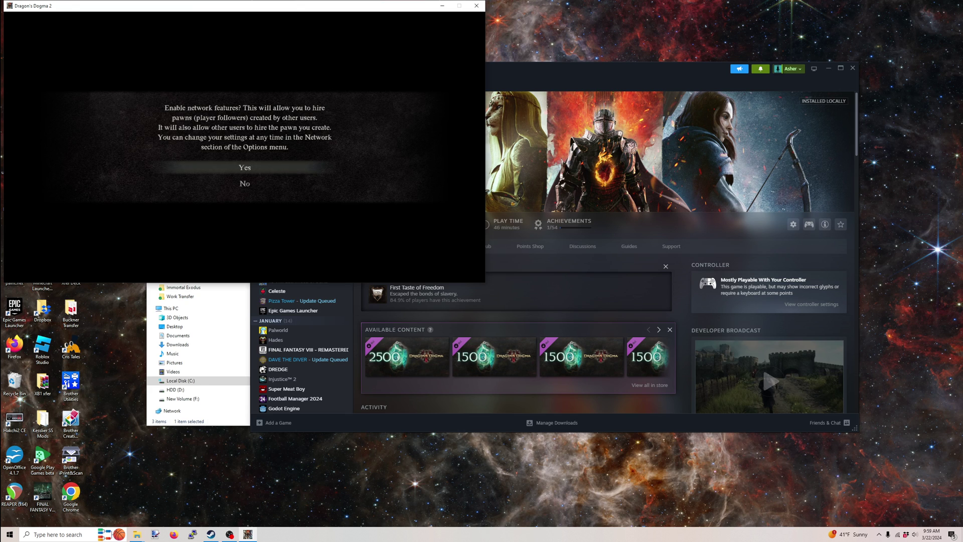
{"action": "key", "text": "Return"}
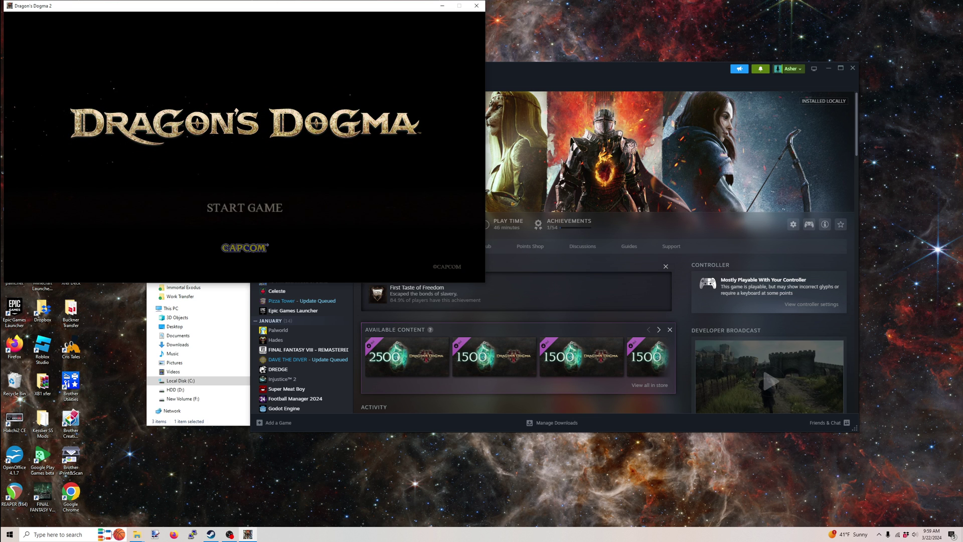
- Bring up the title menu and choose Start Game to begin a new game
{"action": "key", "text": "Return"}
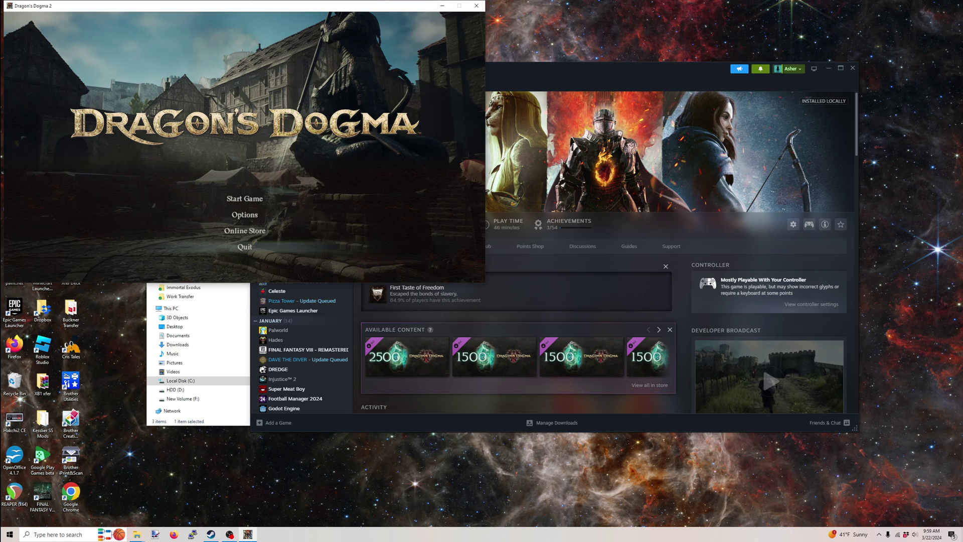
{"action": "key", "text": "Return"}
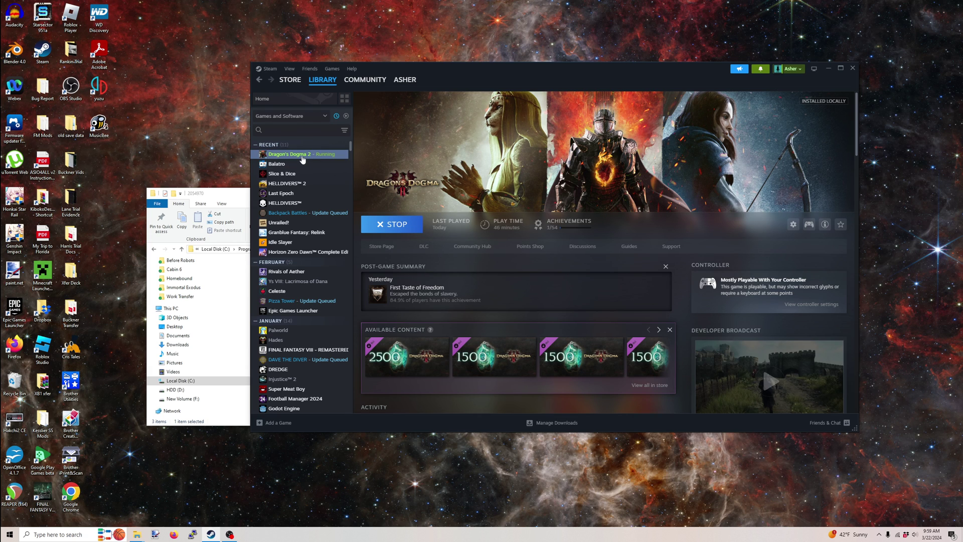
- In Explorer, open remote > win64_save and delete the data00-1 save file
{"action": "left_click", "coordinate": [231, 193]}
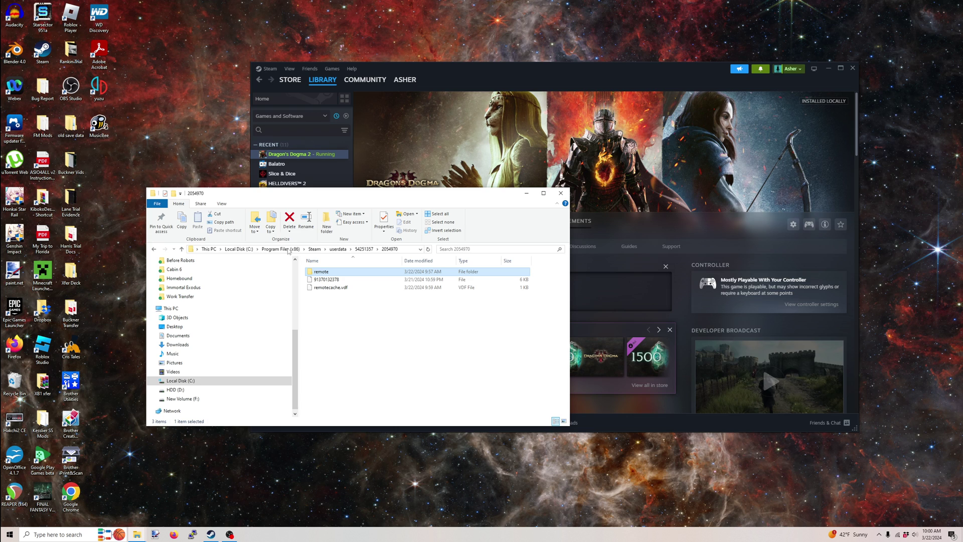
{"action": "double_click", "coordinate": [323, 272]}
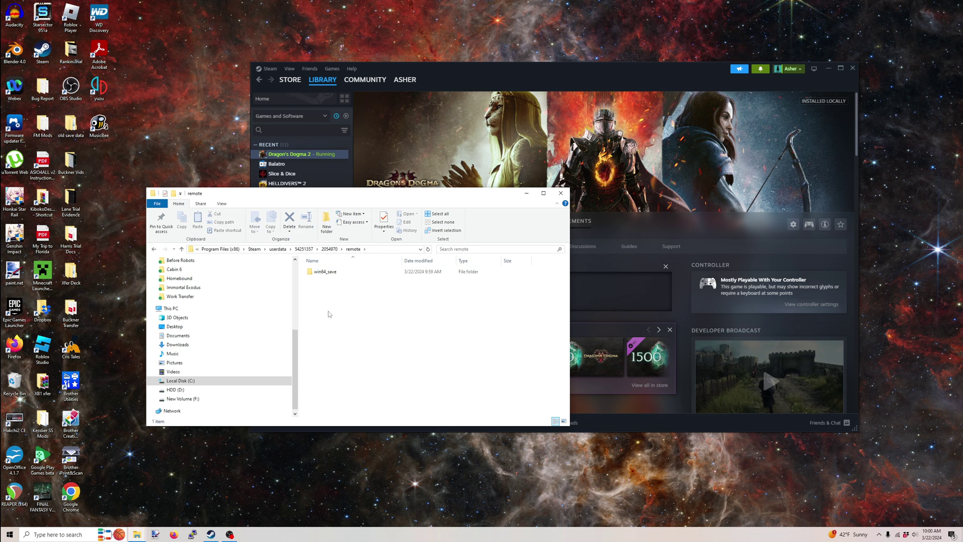
{"action": "double_click", "coordinate": [324, 272]}
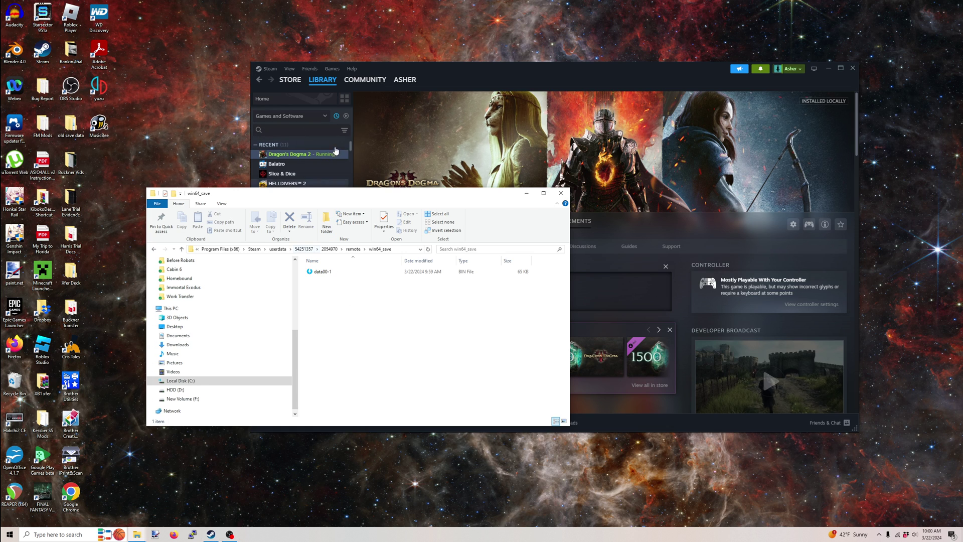
{"action": "left_click", "coordinate": [445, 64]}
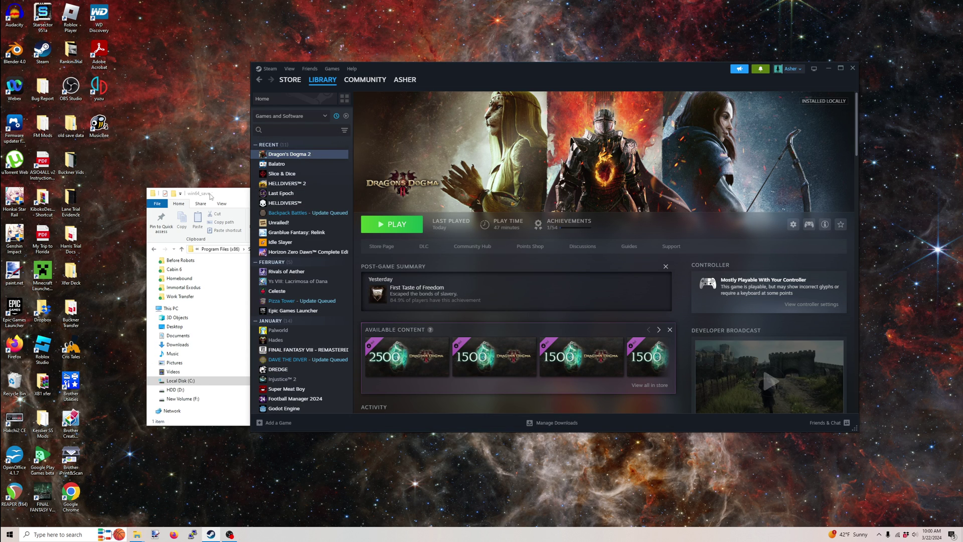
{"action": "left_click", "coordinate": [247, 199]}
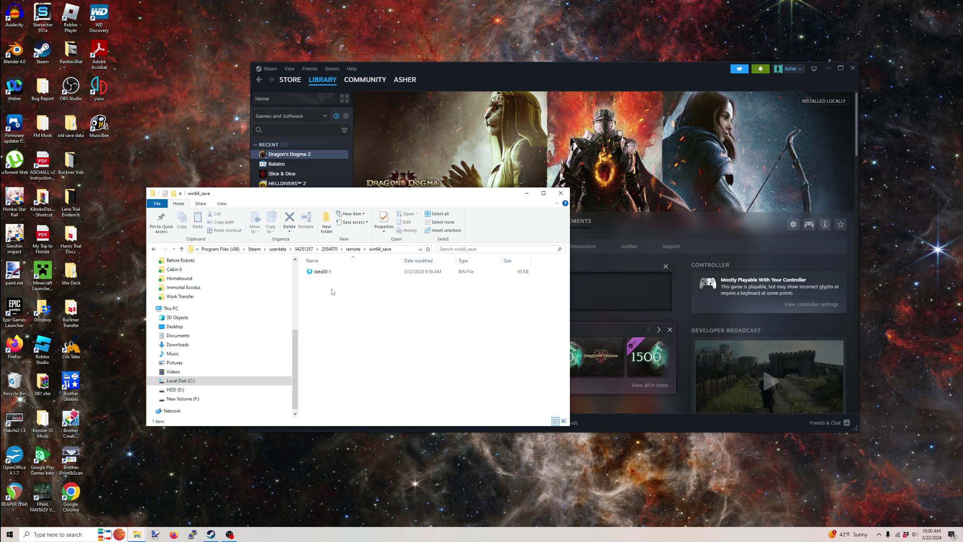
{"action": "left_click_drag", "start_coordinate": [332, 292], "coordinate": [311, 269]}
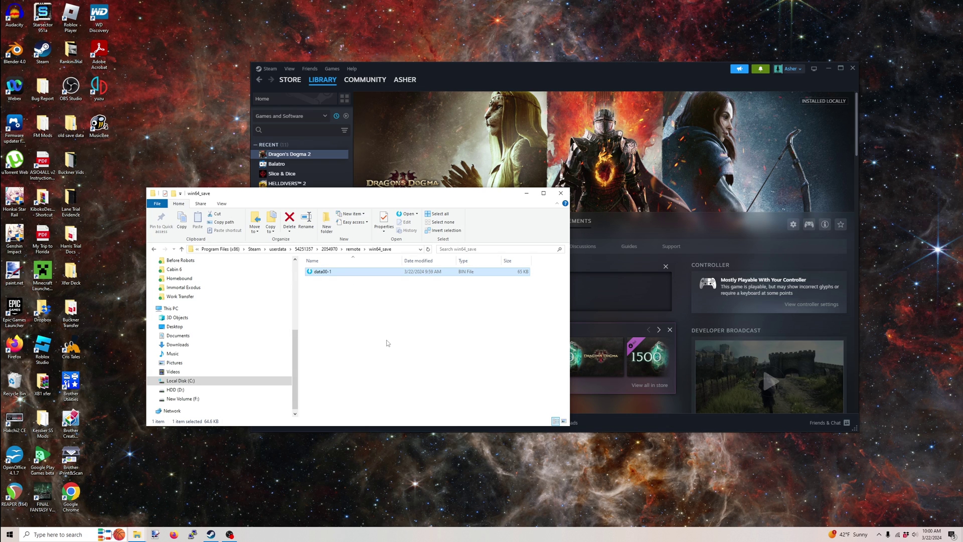
{"action": "key", "text": "Delete"}
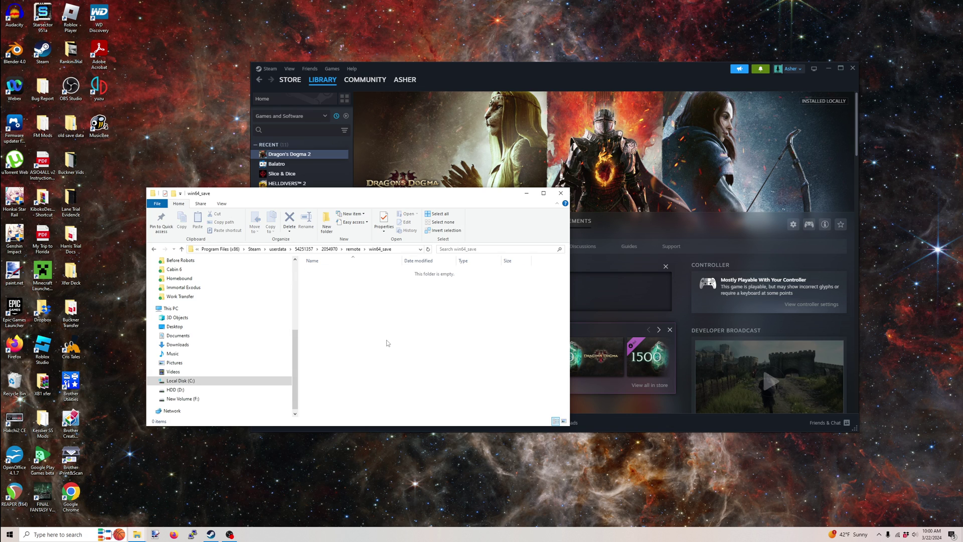
- Turn on Steam Cloud saves in Dragon's Dogma 2's properties, then launch the game with PLAY
{"action": "left_click", "coordinate": [300, 160]}
{"action": "right_click", "coordinate": [300, 161]}
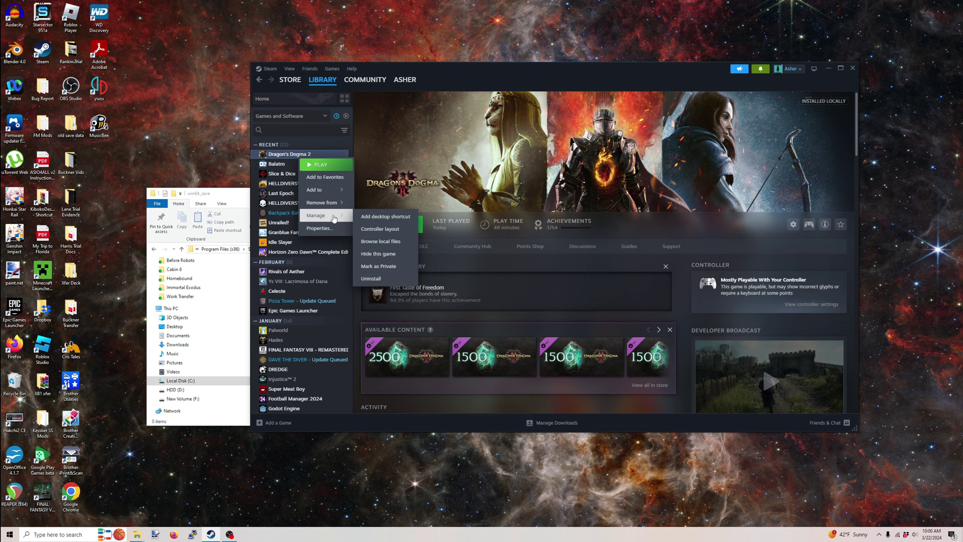
{"action": "left_click", "coordinate": [320, 228]}
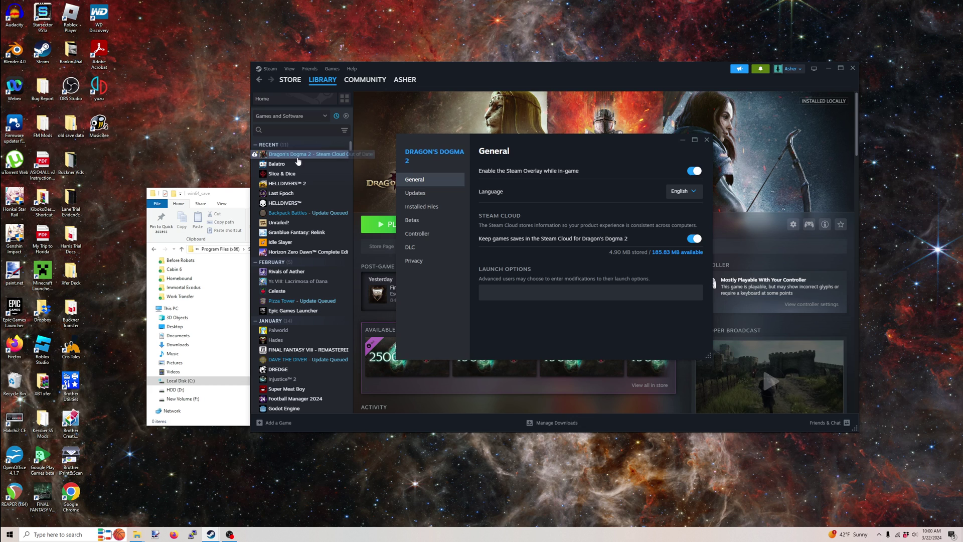
{"action": "left_click", "coordinate": [707, 139]}
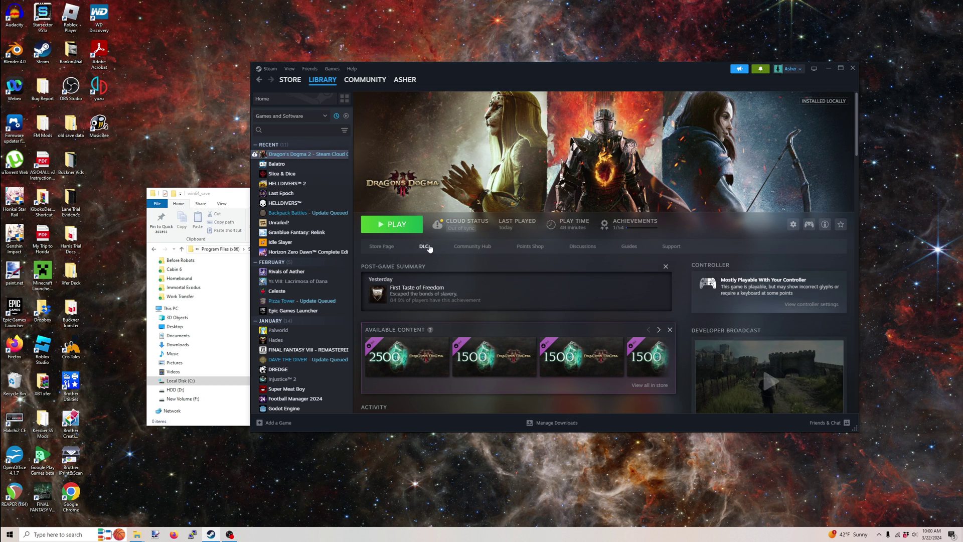
{"action": "left_click", "coordinate": [391, 225]}
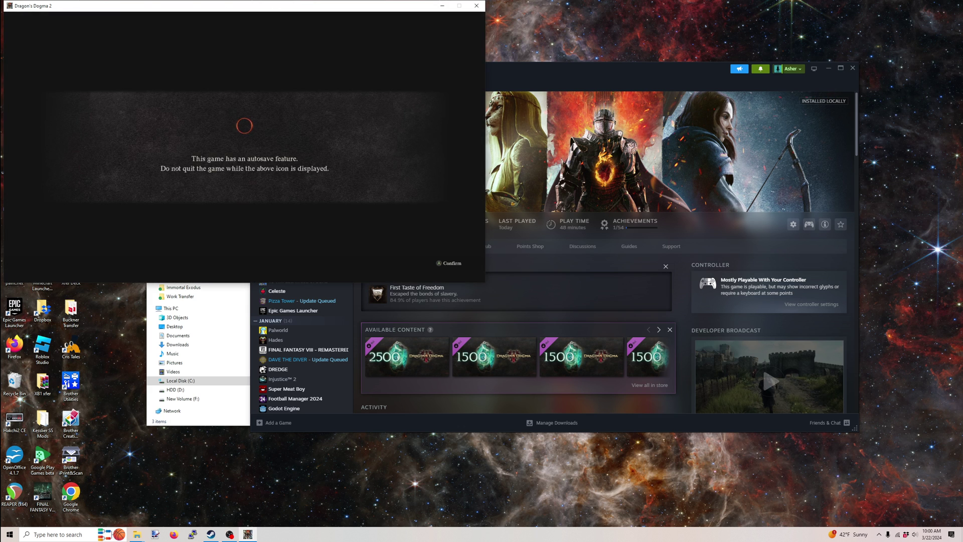
- Dismiss the autosave notice and continue past the title screen to load the Steam Cloud save
{"action": "key", "text": "Return"}
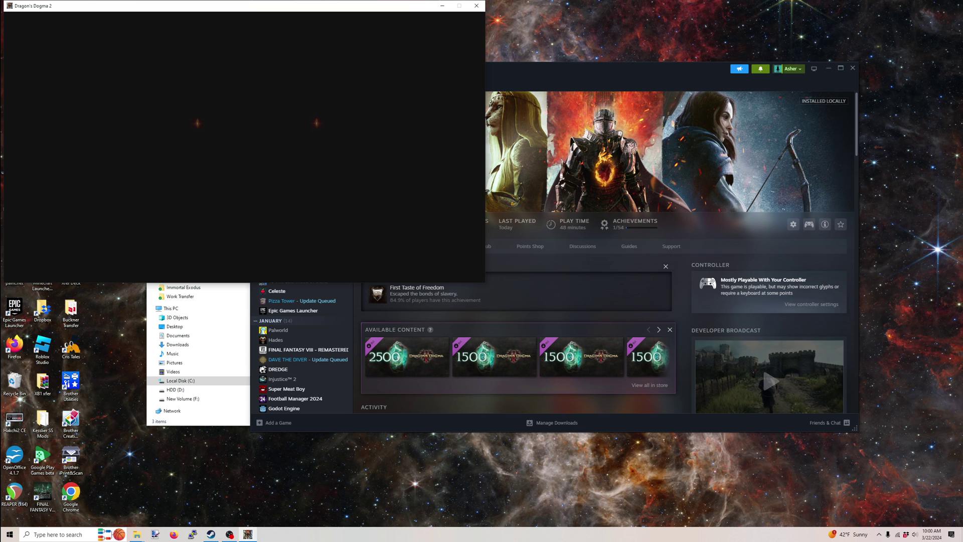
{"action": "key", "text": "Return"}
{"action": "key", "text": "Return"}
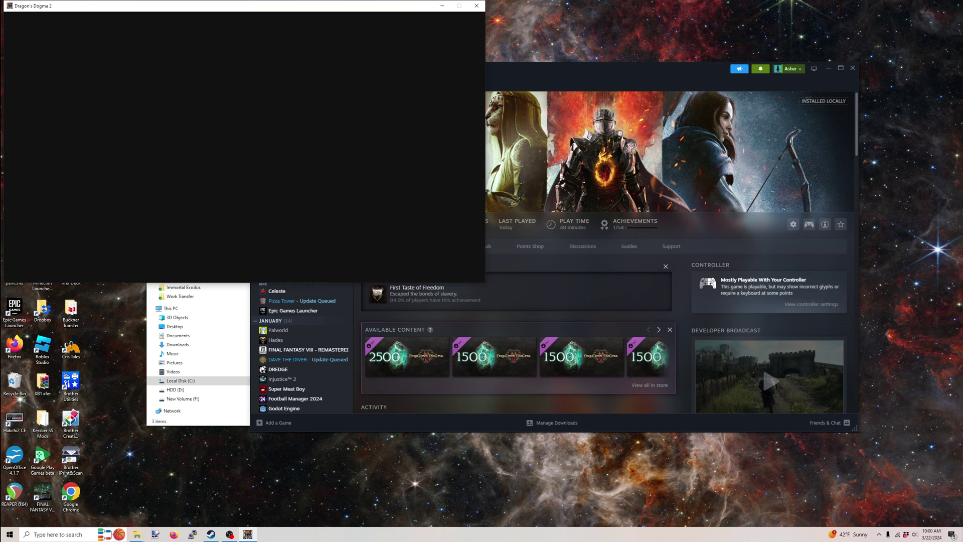